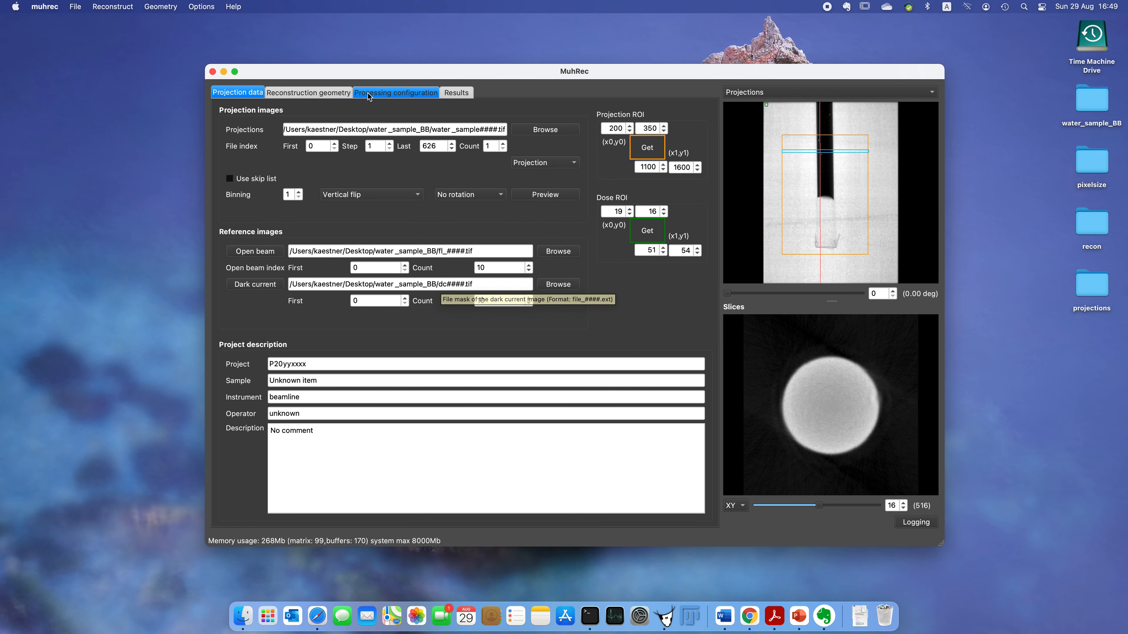
# Step: Review the reconstruction geometry, processing configuration and results settings
pyautogui.click(320, 93)
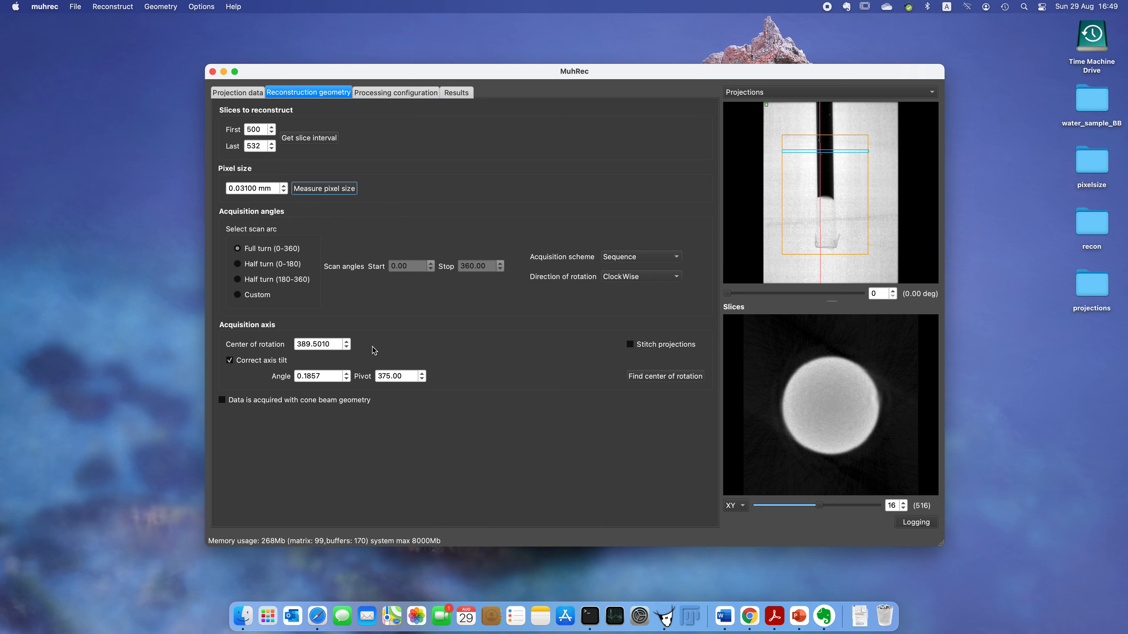
pyautogui.click(398, 94)
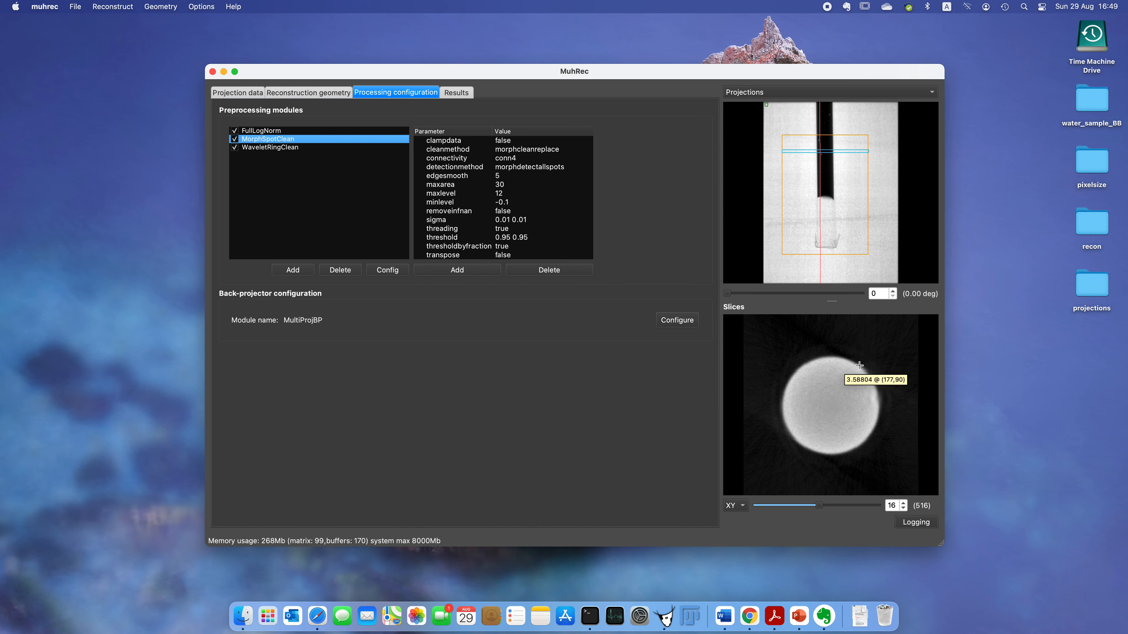
pyautogui.click(461, 96)
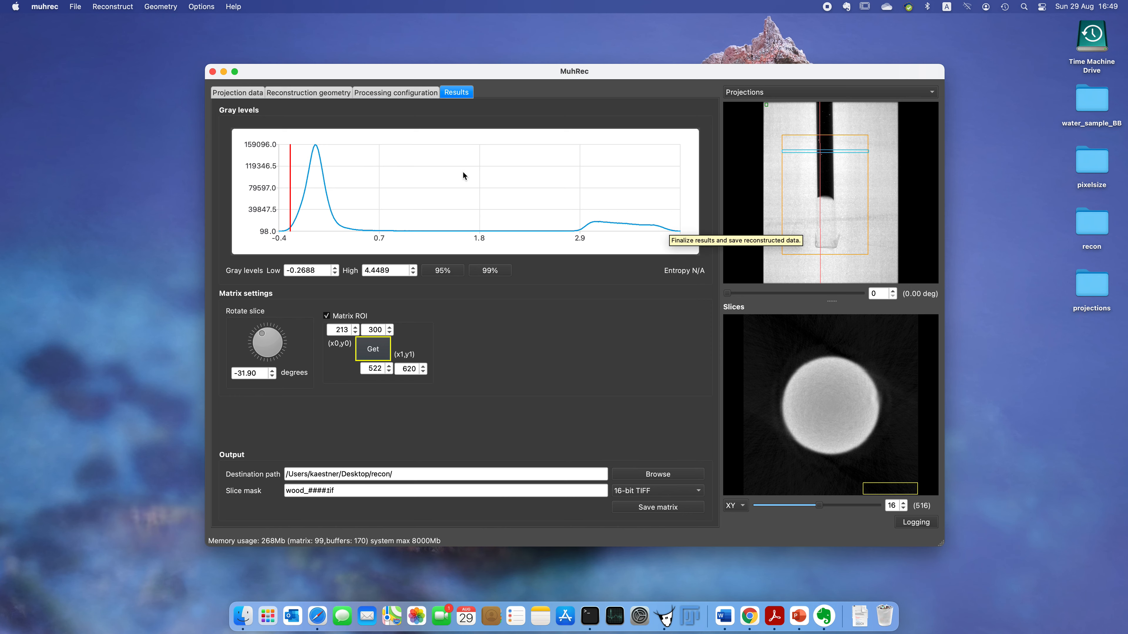
pyautogui.click(396, 94)
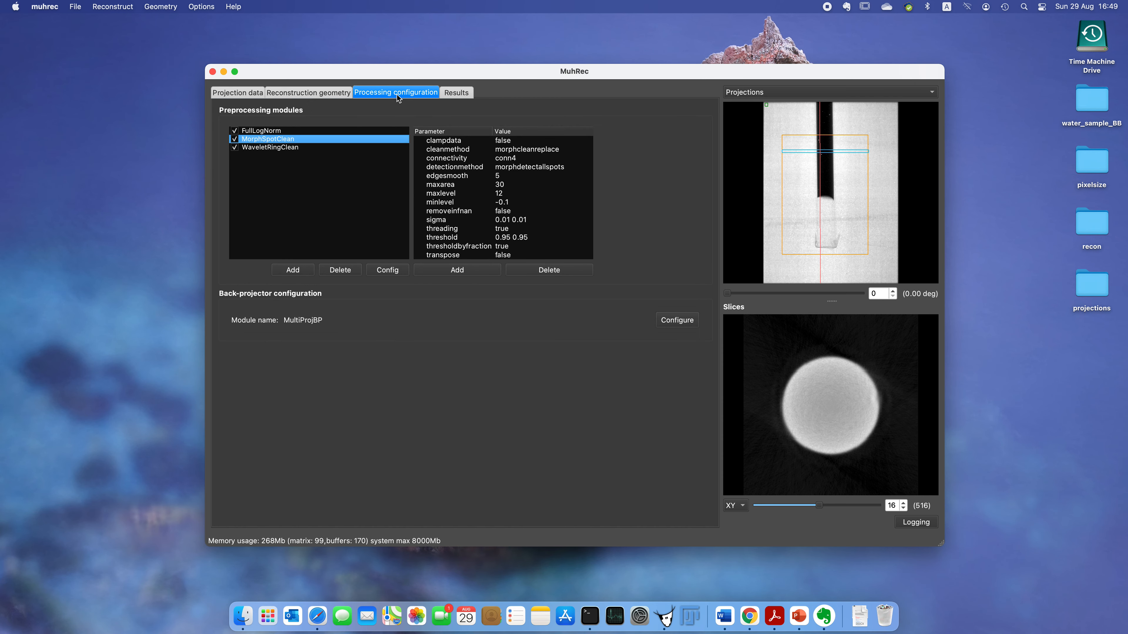
# Step: Add a BBLogNorm preprocessing module after the FullLogNorm module
pyautogui.click(256, 132)
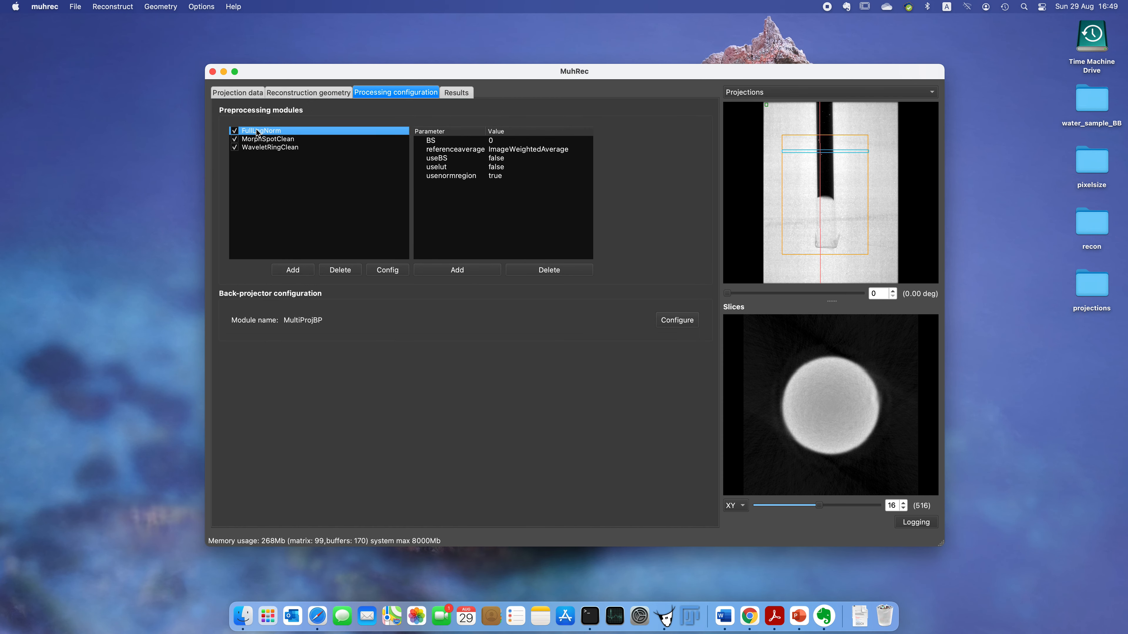
pyautogui.click(293, 270)
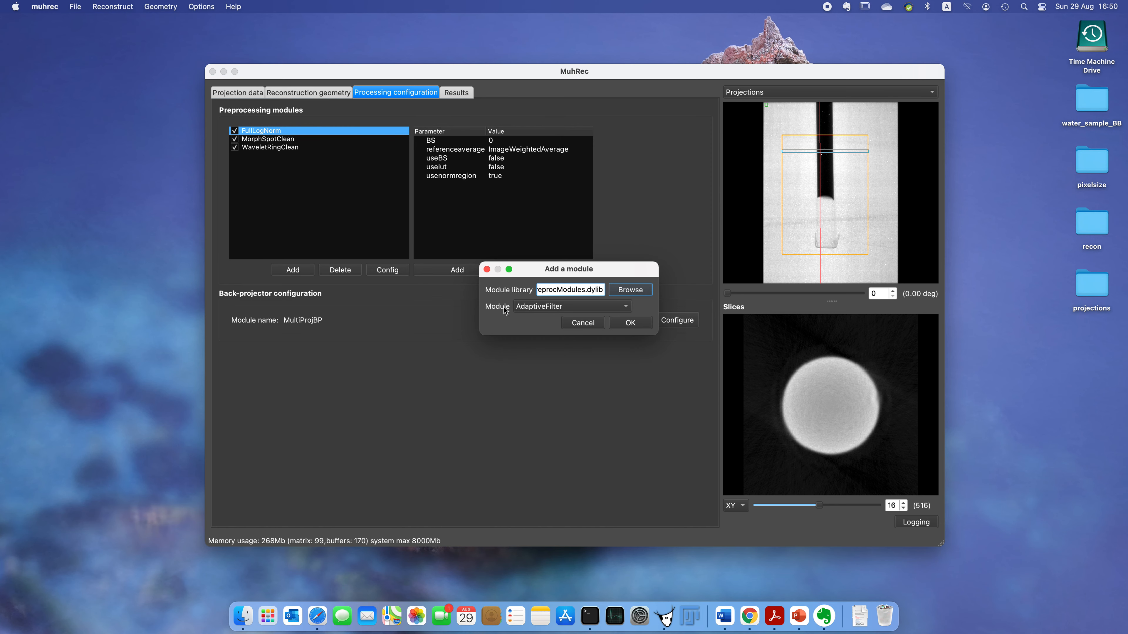
pyautogui.click(535, 308)
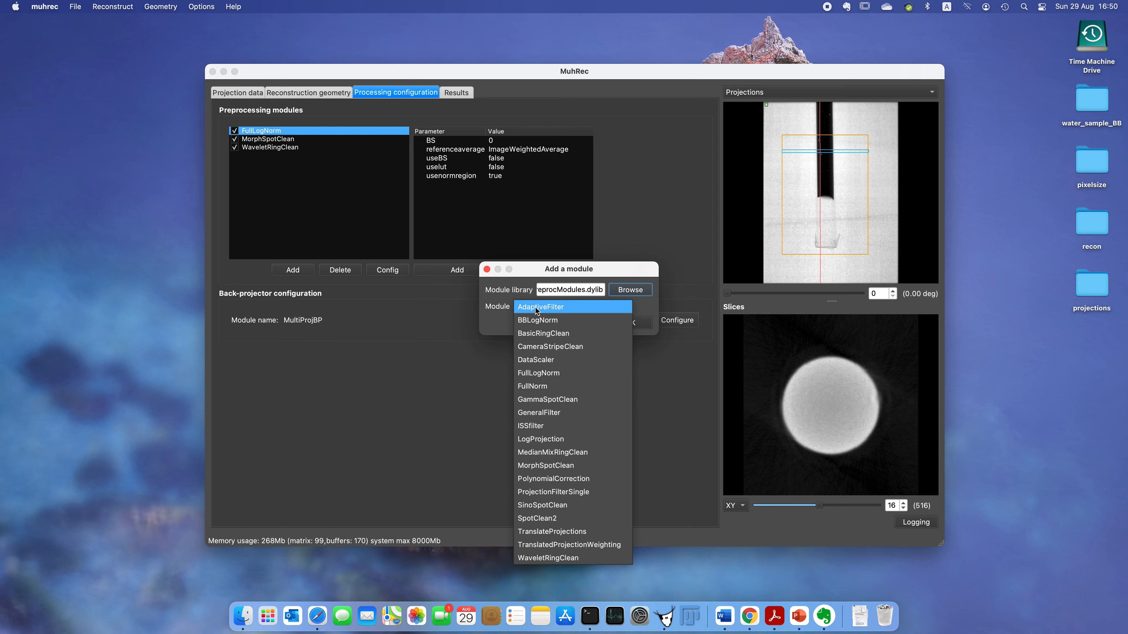
pyautogui.click(534, 324)
pyautogui.click(633, 324)
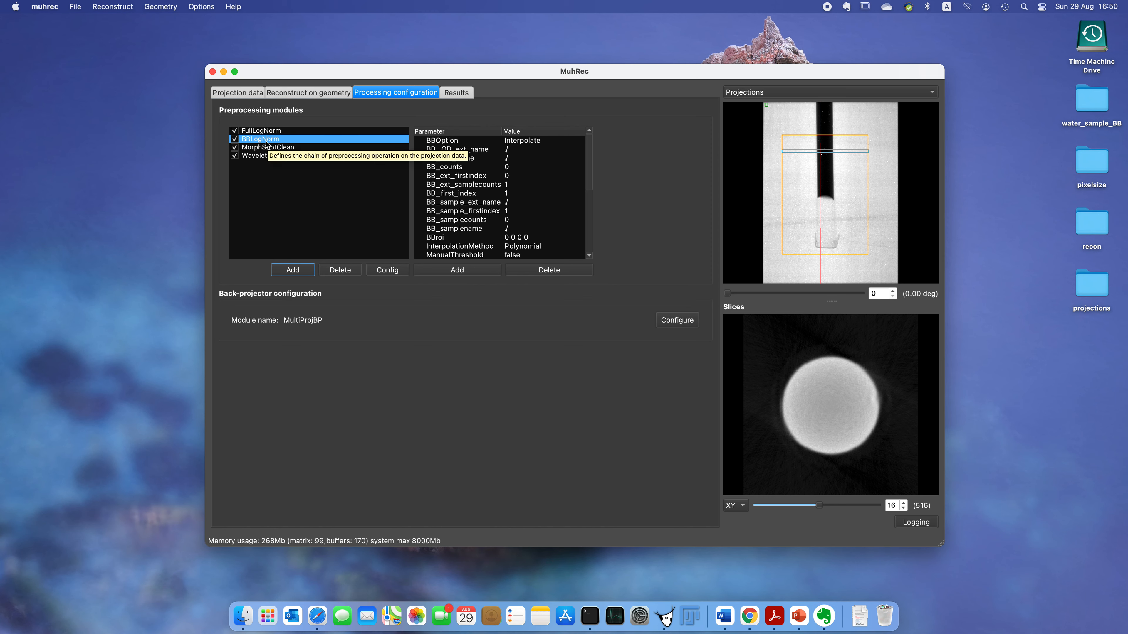
# Step: Disable the FullLogNorm module and scroll through the BBLogNorm parameter list
pyautogui.click(234, 131)
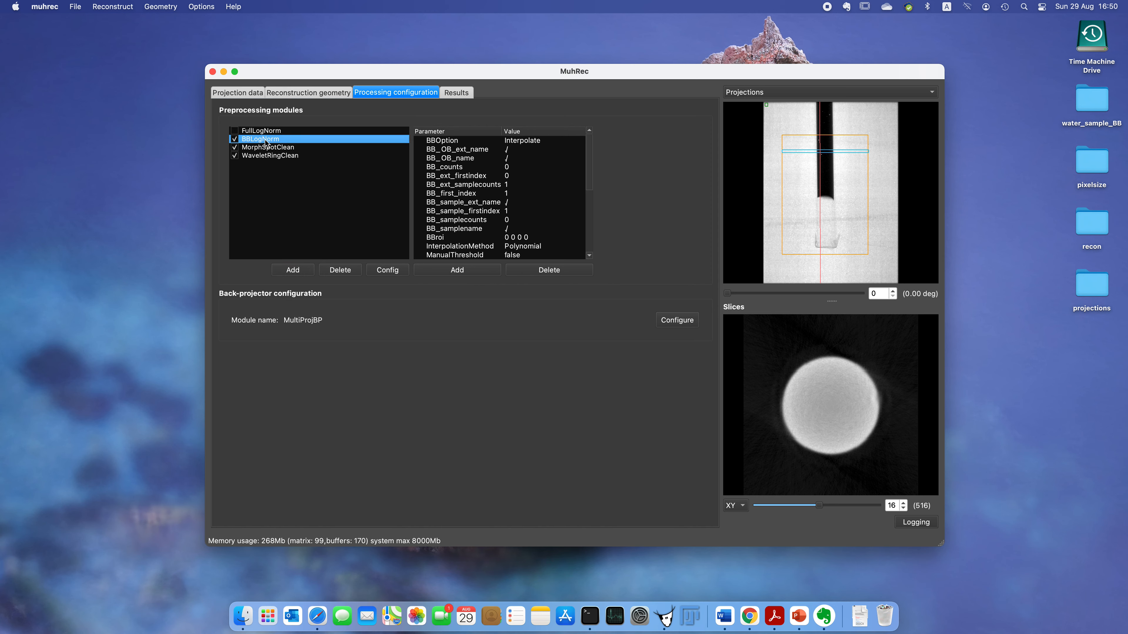
pyautogui.scroll(-4, 484, 206)
pyautogui.scroll(-2, 484, 206)
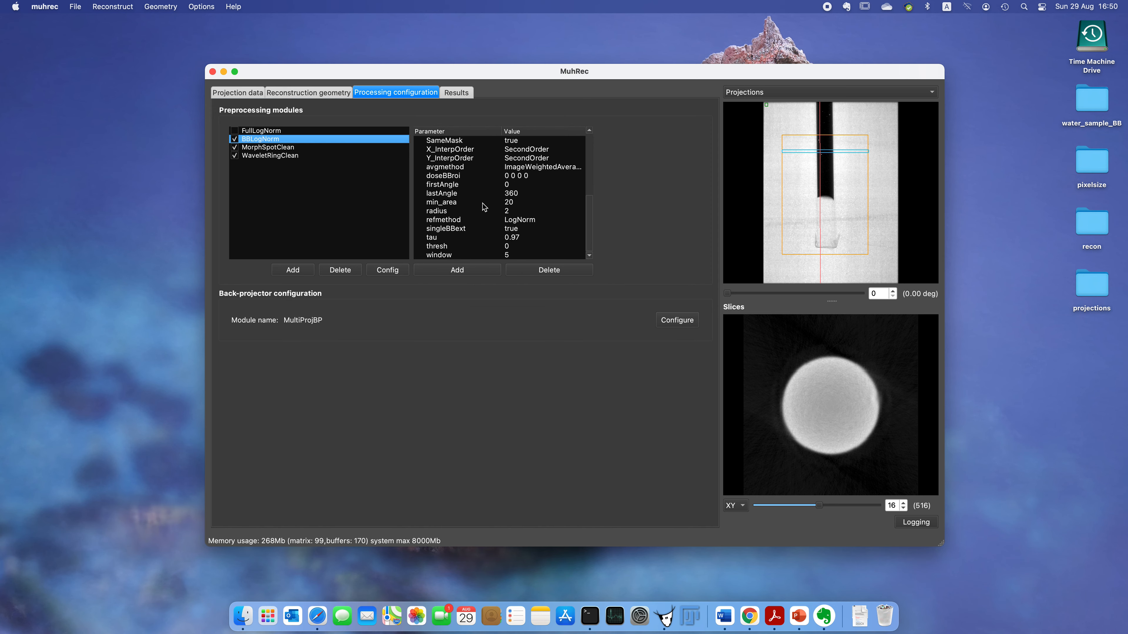
pyautogui.scroll(6, 484, 206)
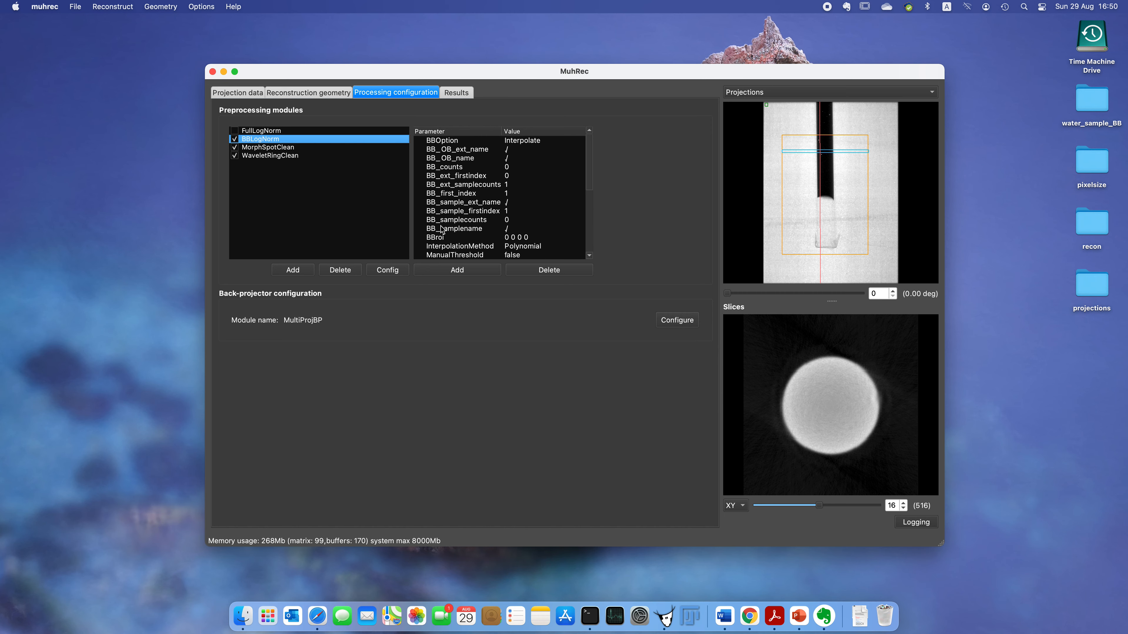
# Step: Open the BBLogNorm configuration and set the BB options to Average
pyautogui.click(388, 270)
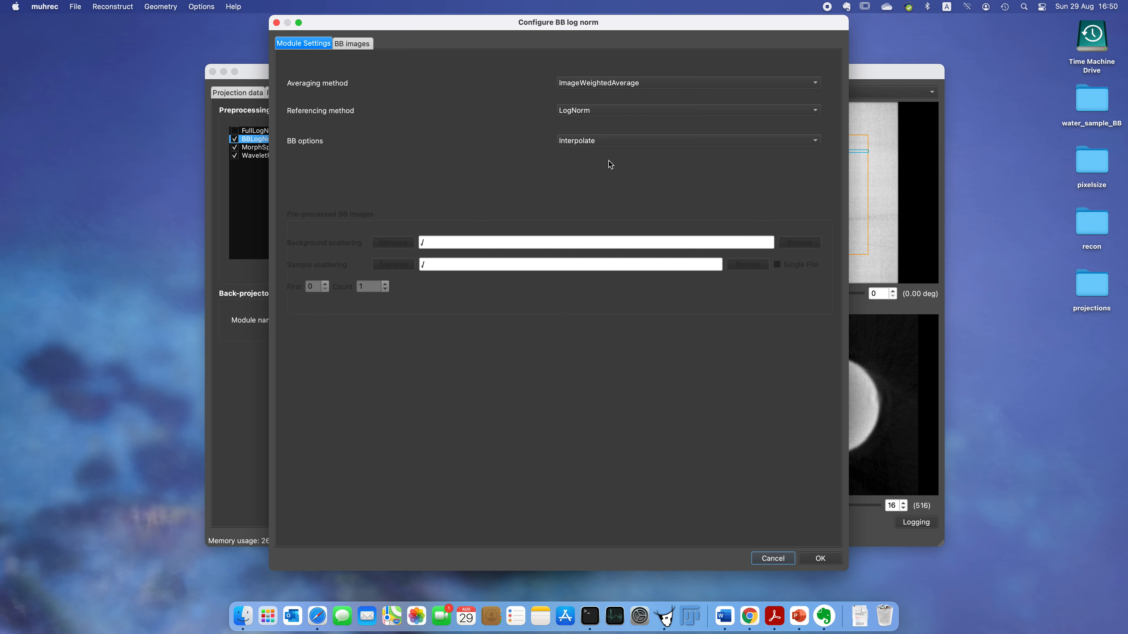
pyautogui.click(608, 140)
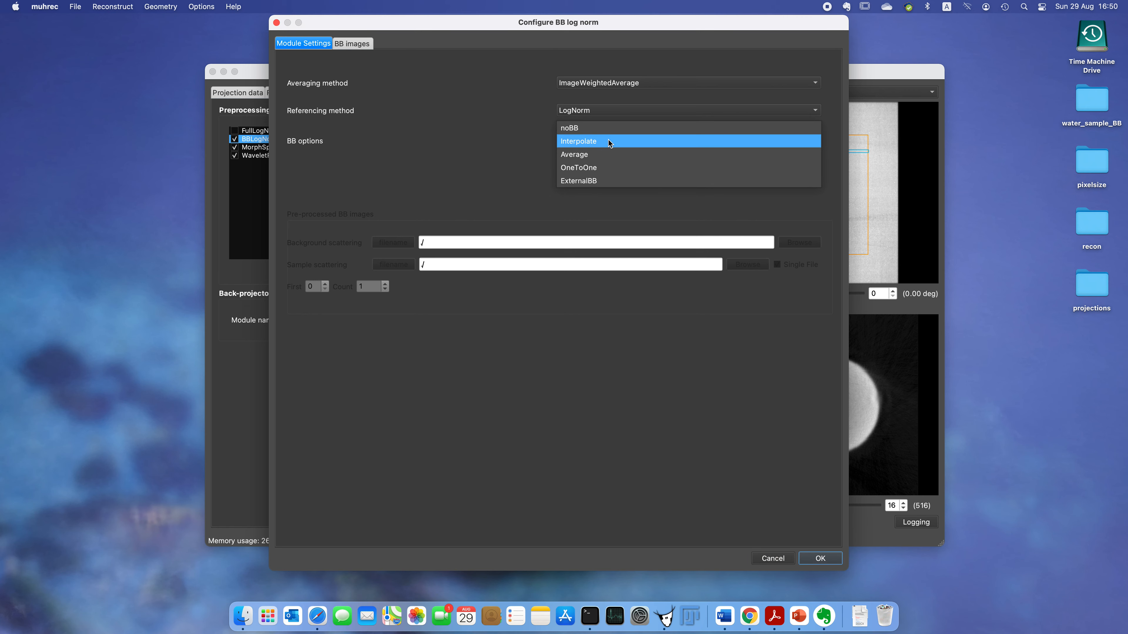
pyautogui.click(579, 155)
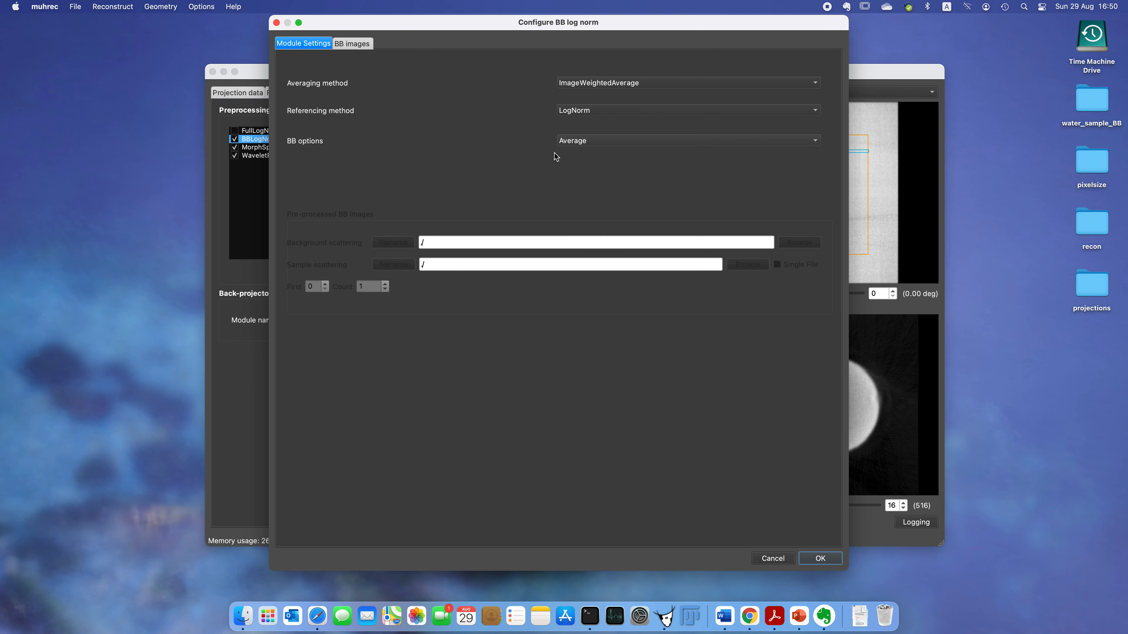
# Step: Load the open beam images with BBs from fl_bb_0000.tif in the water_sample_BB folder on the Desktop
pyautogui.click(349, 45)
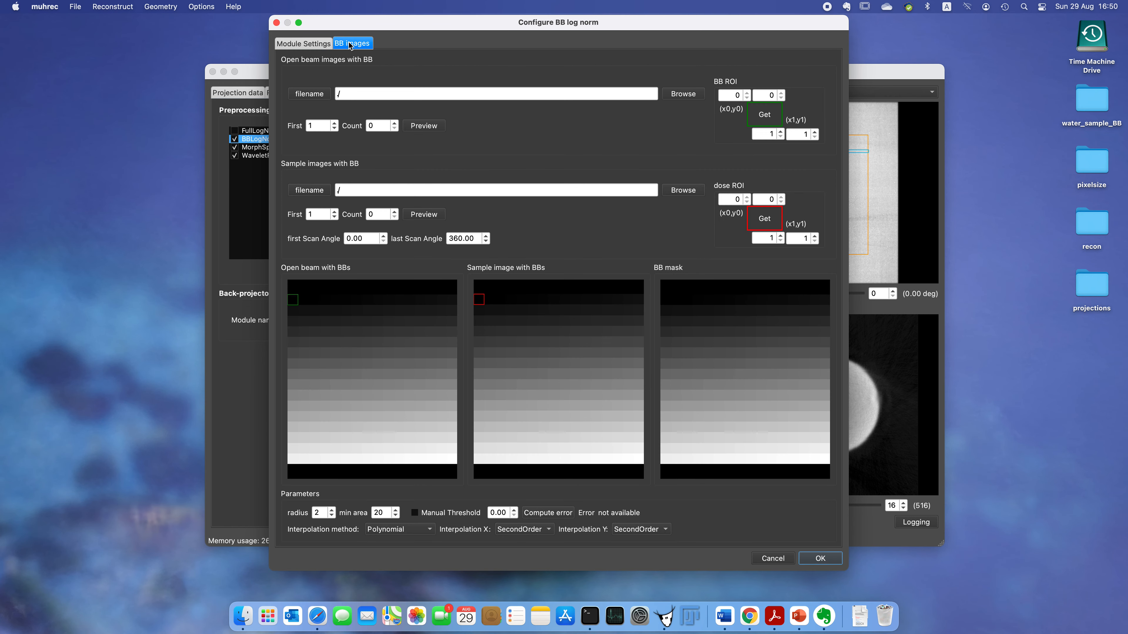
pyautogui.click(682, 94)
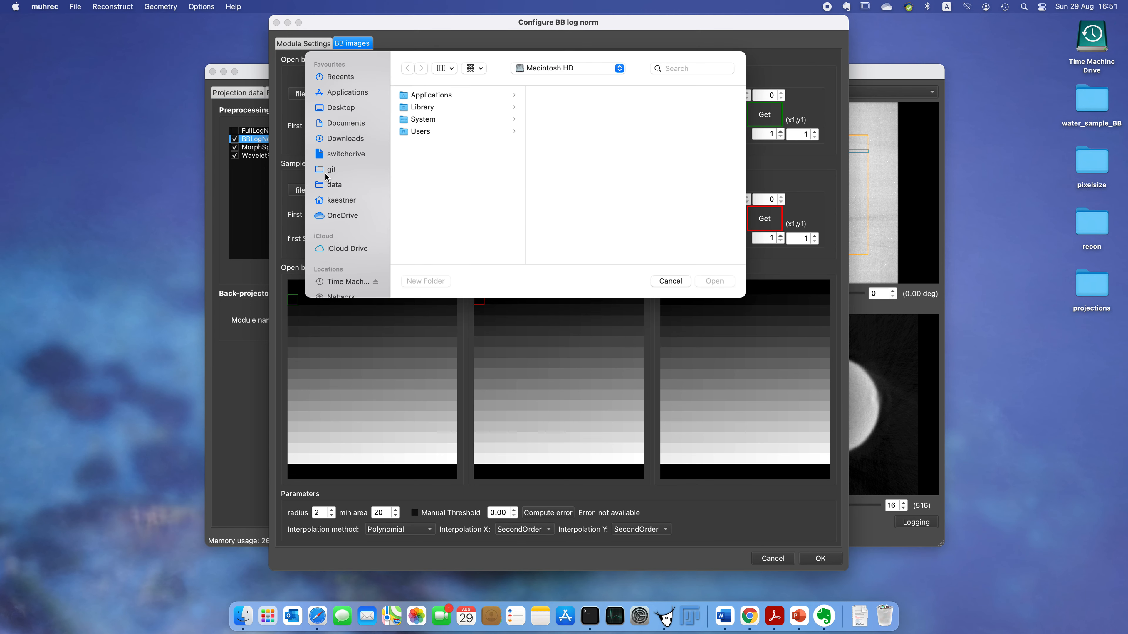
pyautogui.click(338, 112)
pyautogui.click(414, 131)
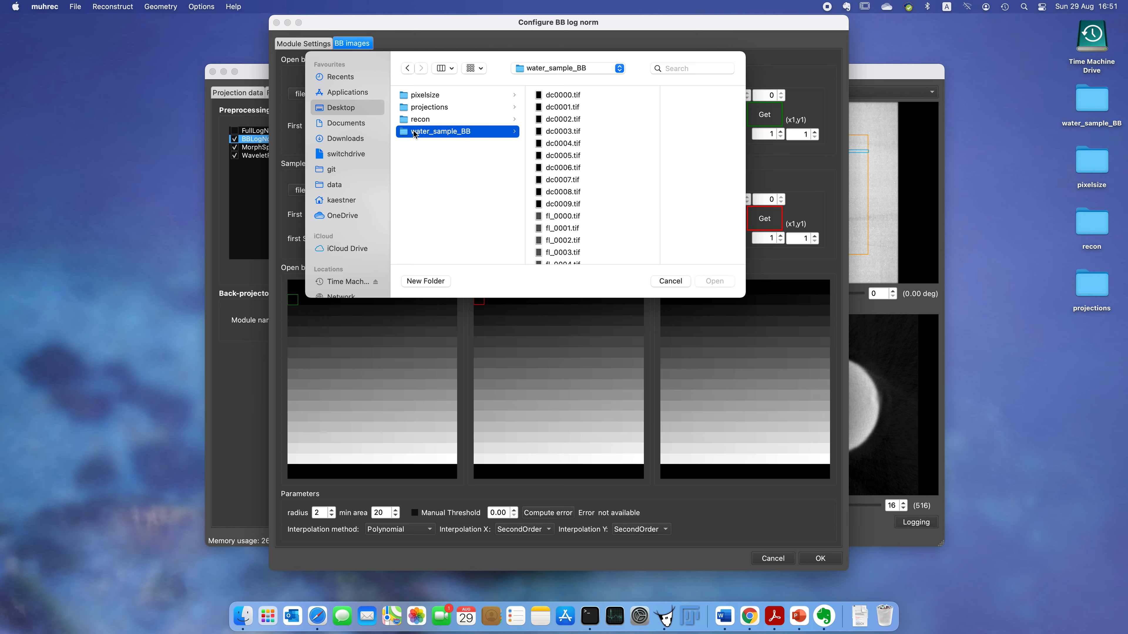
pyautogui.scroll(-10, 573, 220)
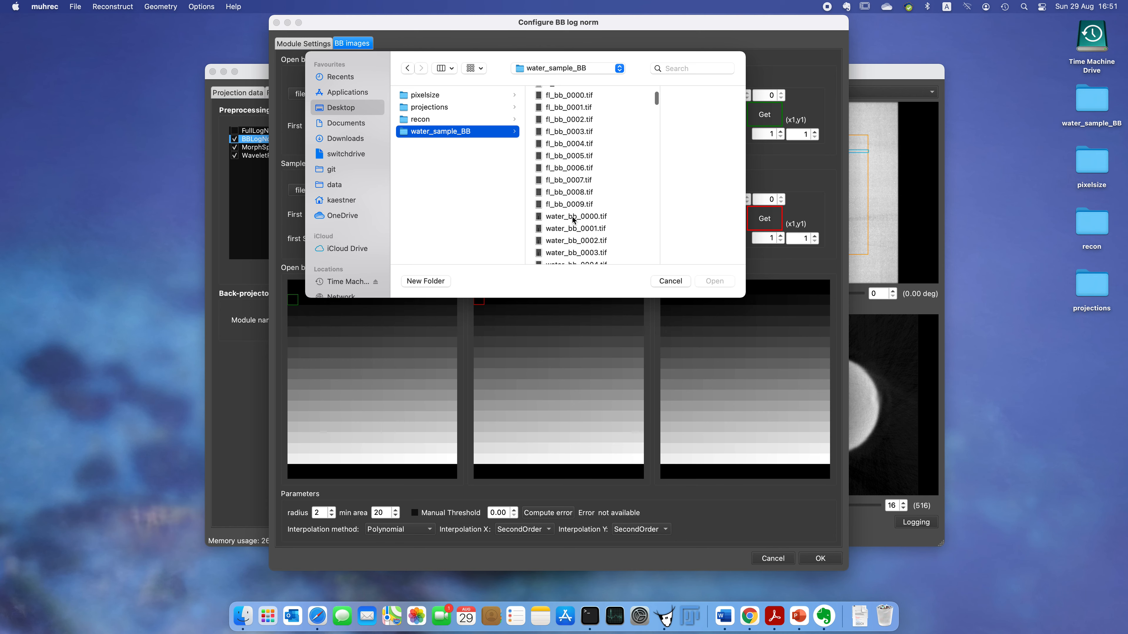
pyautogui.scroll(3, 572, 219)
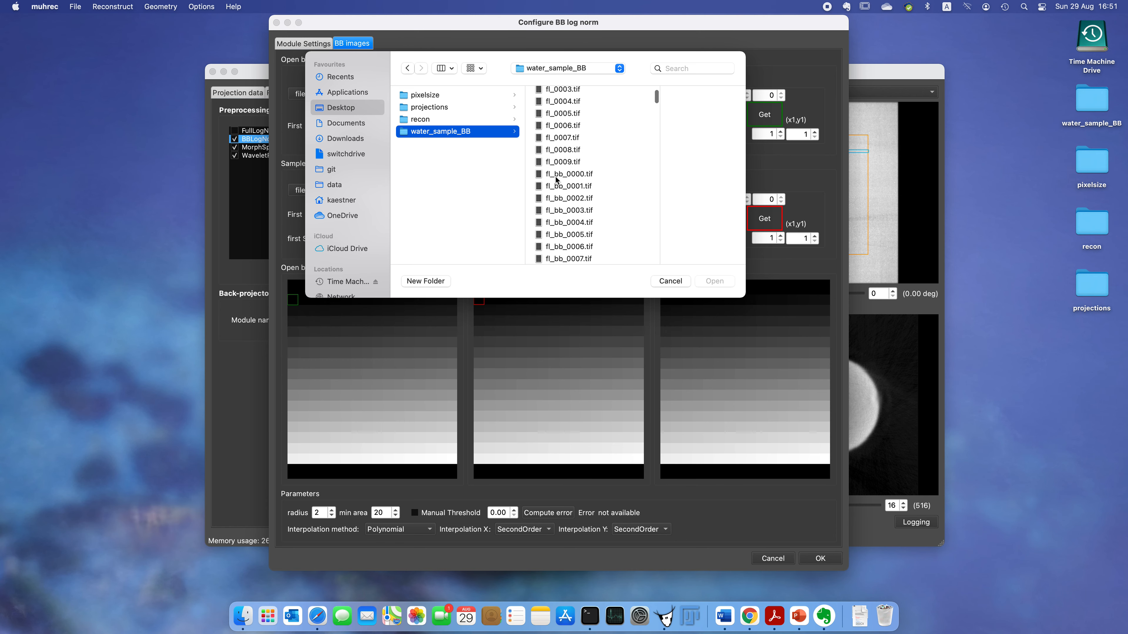
pyautogui.click(557, 175)
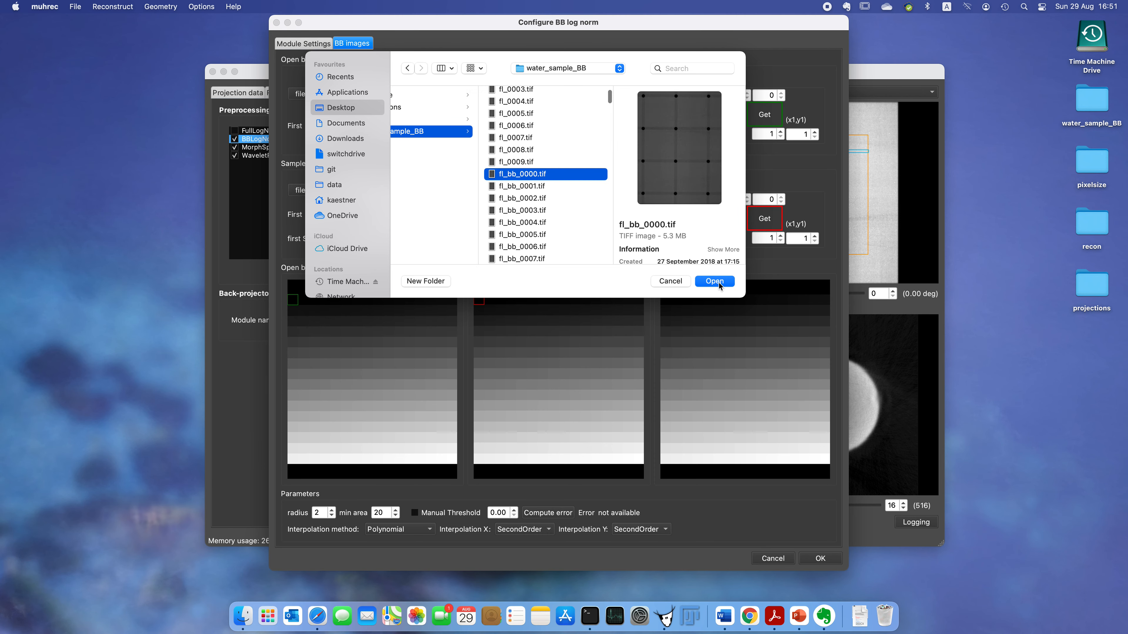
pyautogui.click(718, 281)
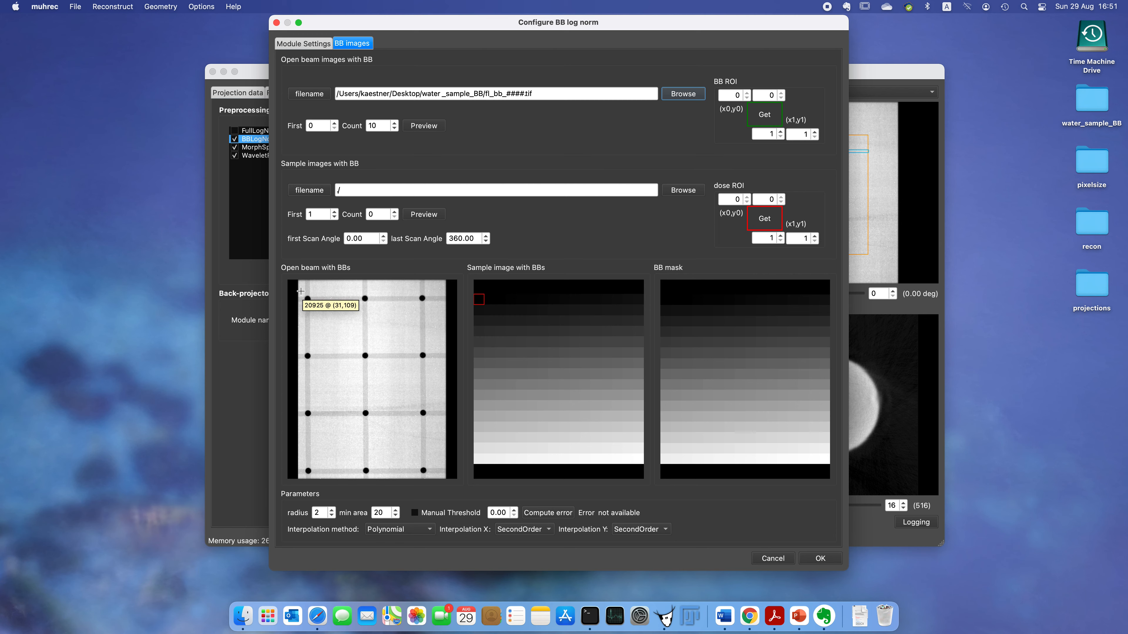
# Step: Set the BB ROI to about 31,109 to 1285,1875 by drawing it over the open beam image
pyautogui.moveTo(300, 291); pyautogui.dragTo(433, 471)
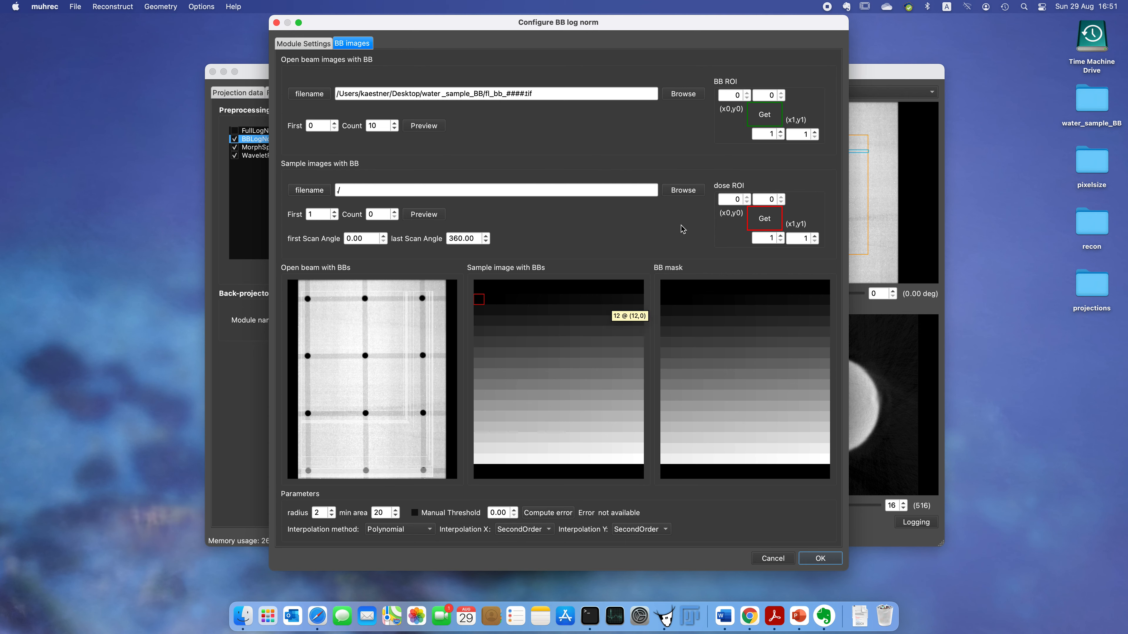
pyautogui.click(765, 116)
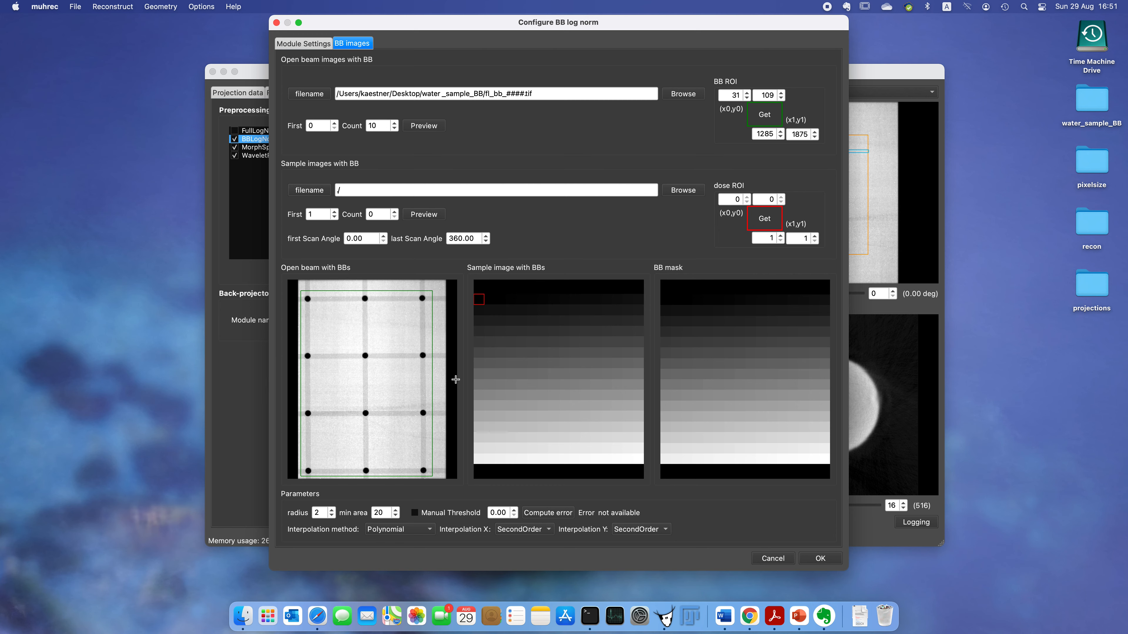
# Step: Load the sample images with BBs from water_bb_0000.tif in the water_sample_BB folder
pyautogui.click(687, 192)
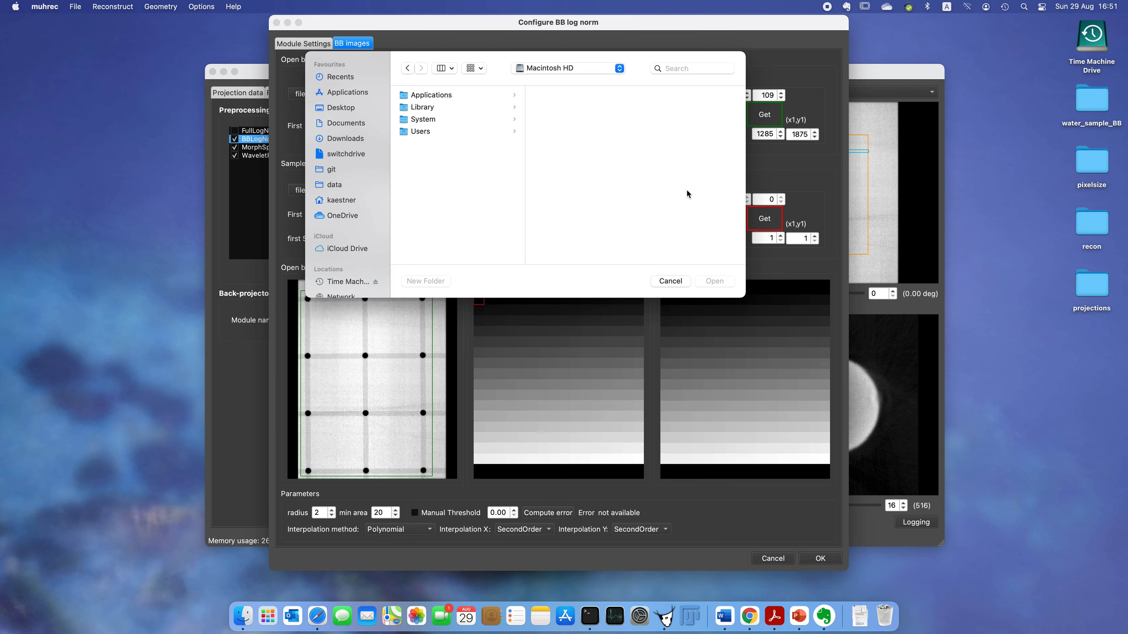
pyautogui.click(336, 108)
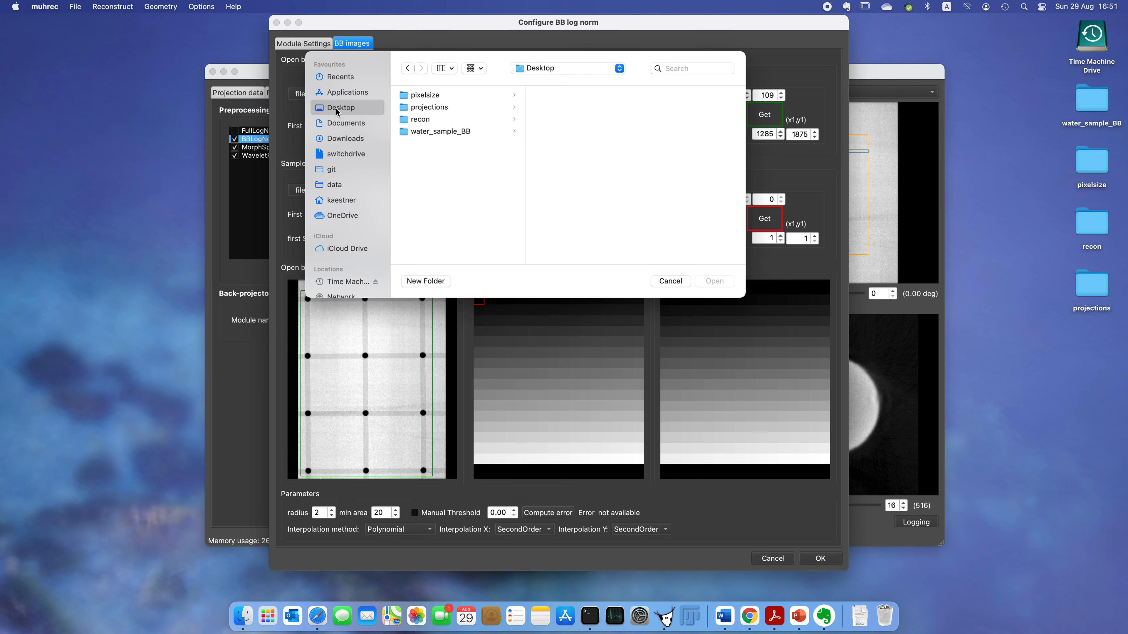
pyautogui.click(434, 133)
pyautogui.scroll(-10, 566, 202)
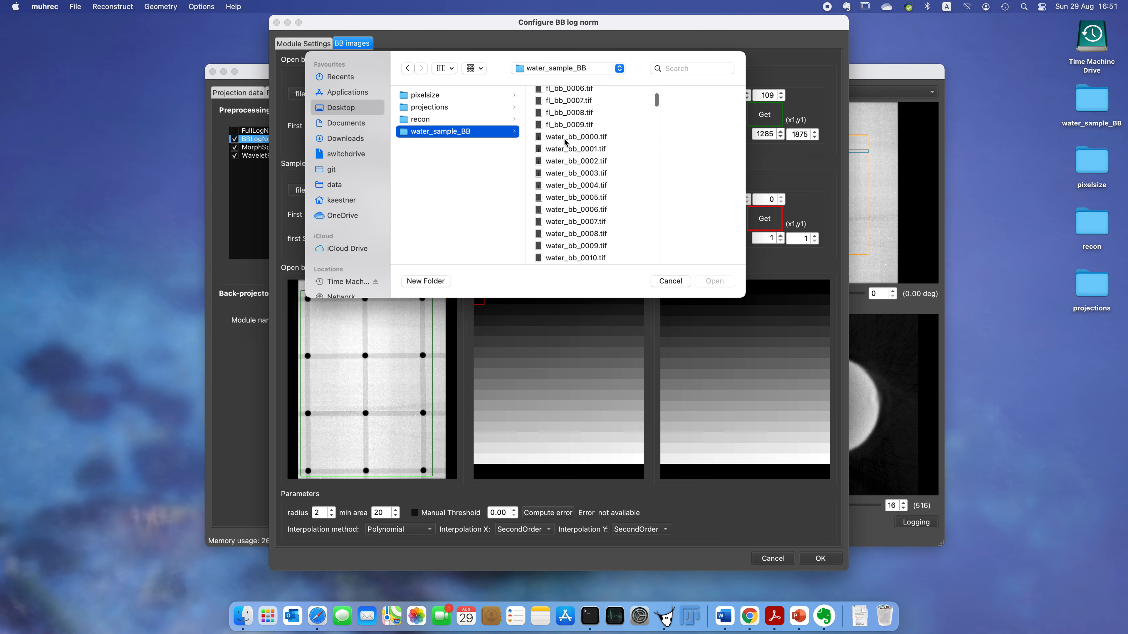
pyautogui.click(567, 140)
pyautogui.click(712, 282)
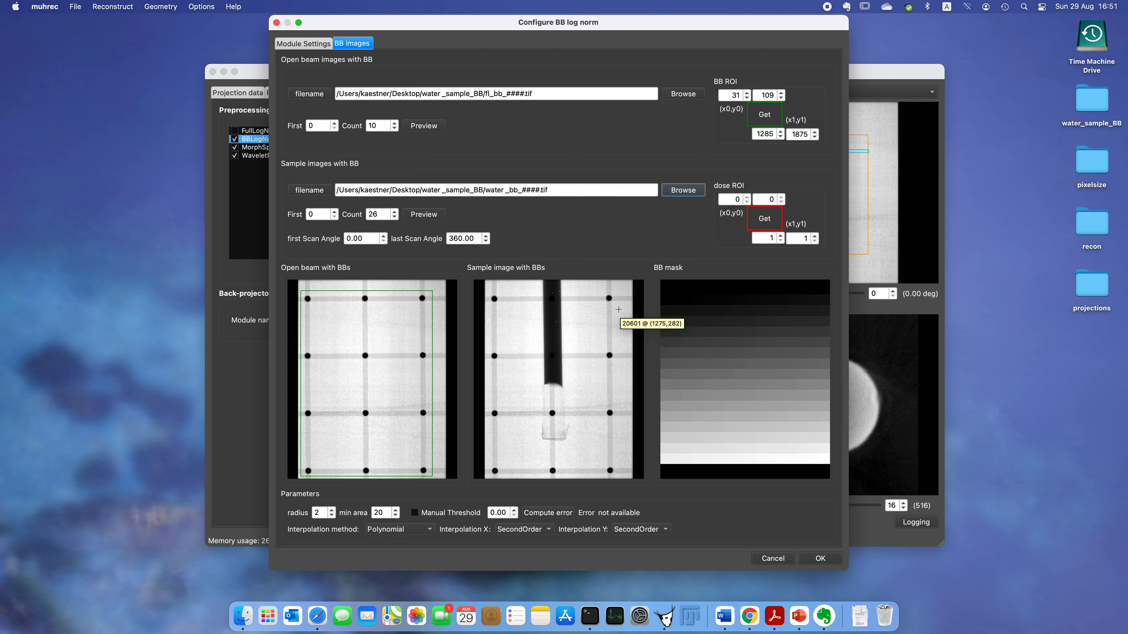
# Step: Set the dose ROI to a small open area of about 1270,282 to 1353,381 in the sample image
pyautogui.moveTo(618, 310); pyautogui.dragTo(627, 320)
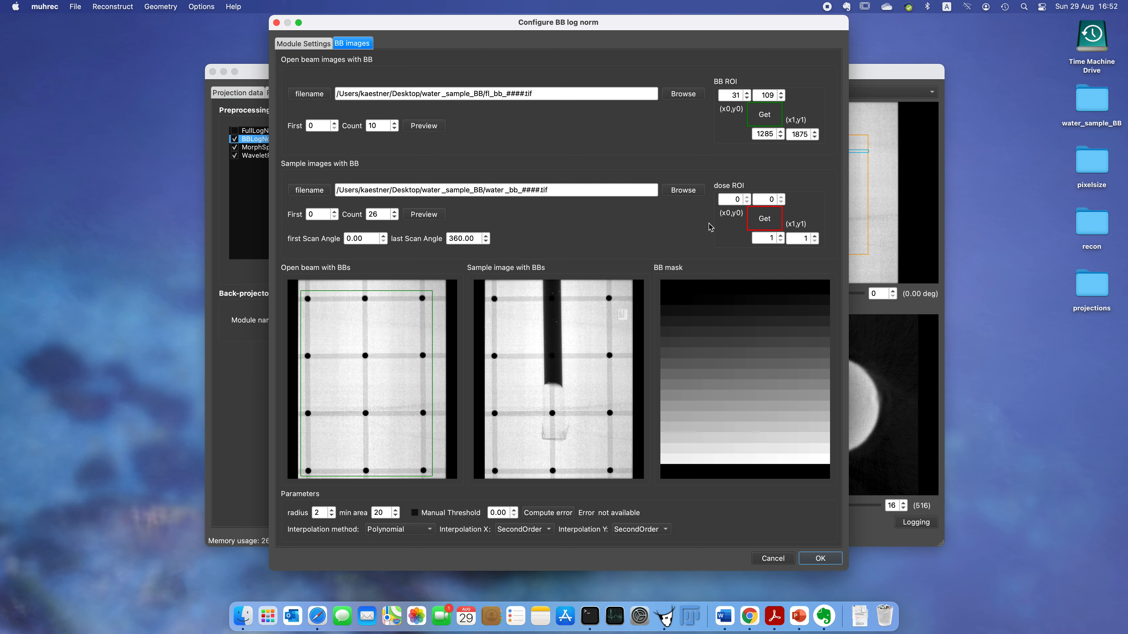
pyautogui.click(763, 220)
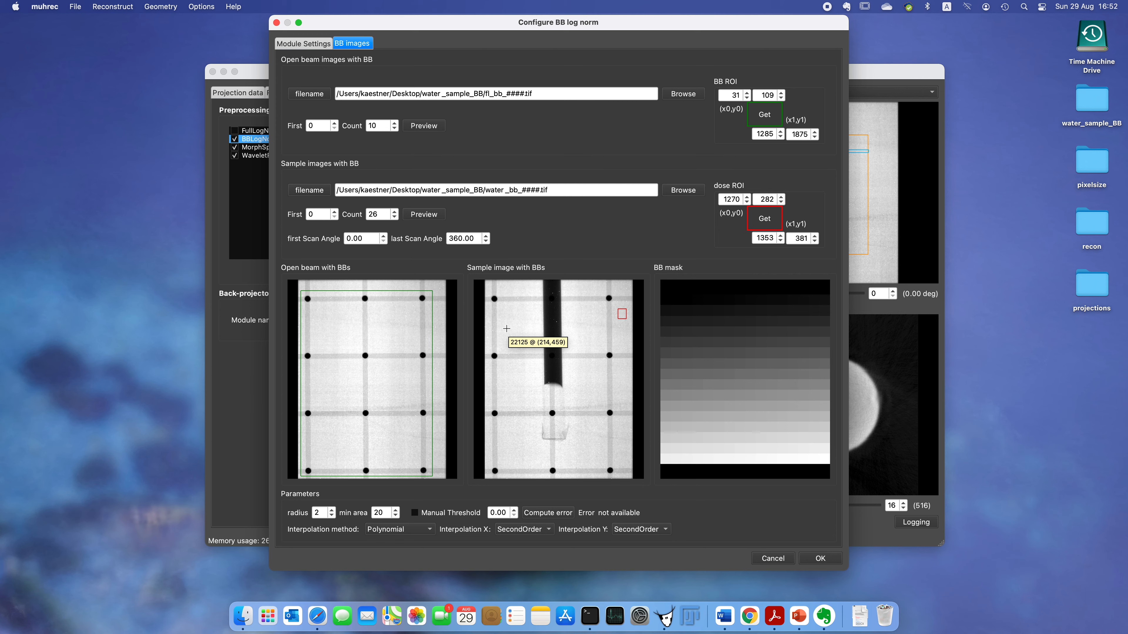
# Step: Compute the BB interpolation error and accept the module configuration
pyautogui.click(550, 515)
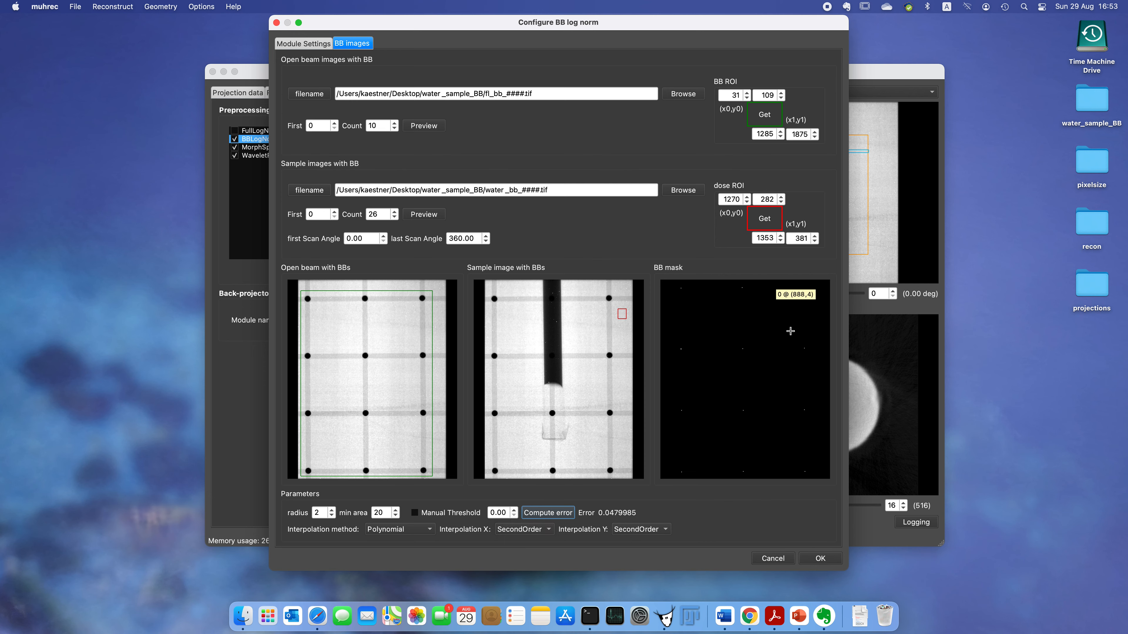
pyautogui.click(820, 558)
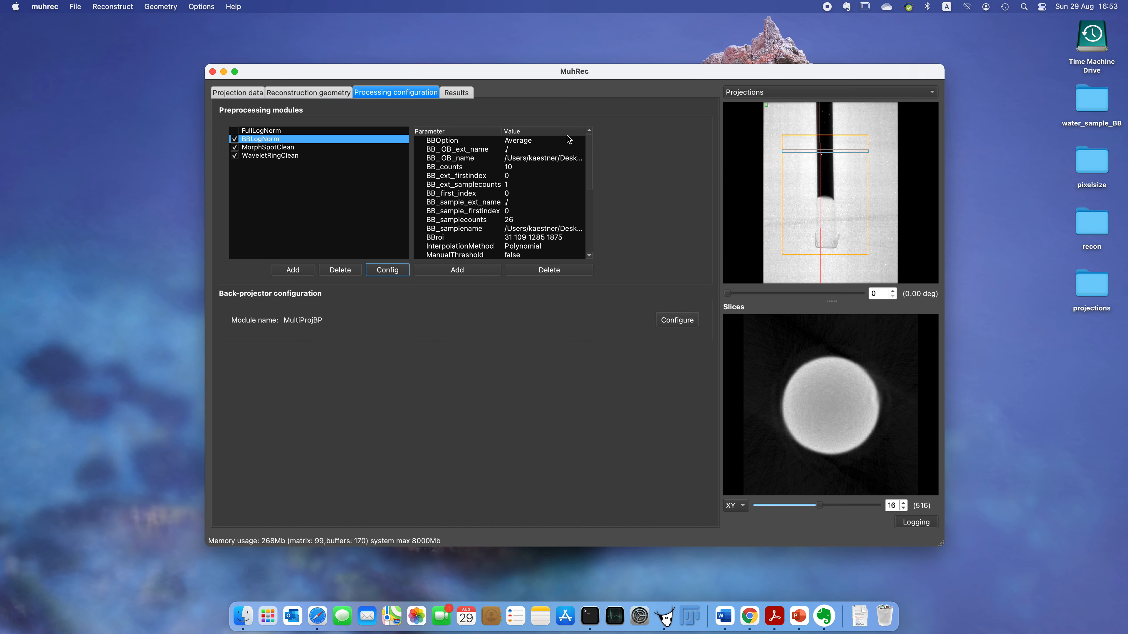
# Step: Start the reconstruction with the new BB correction
pyautogui.click(114, 8)
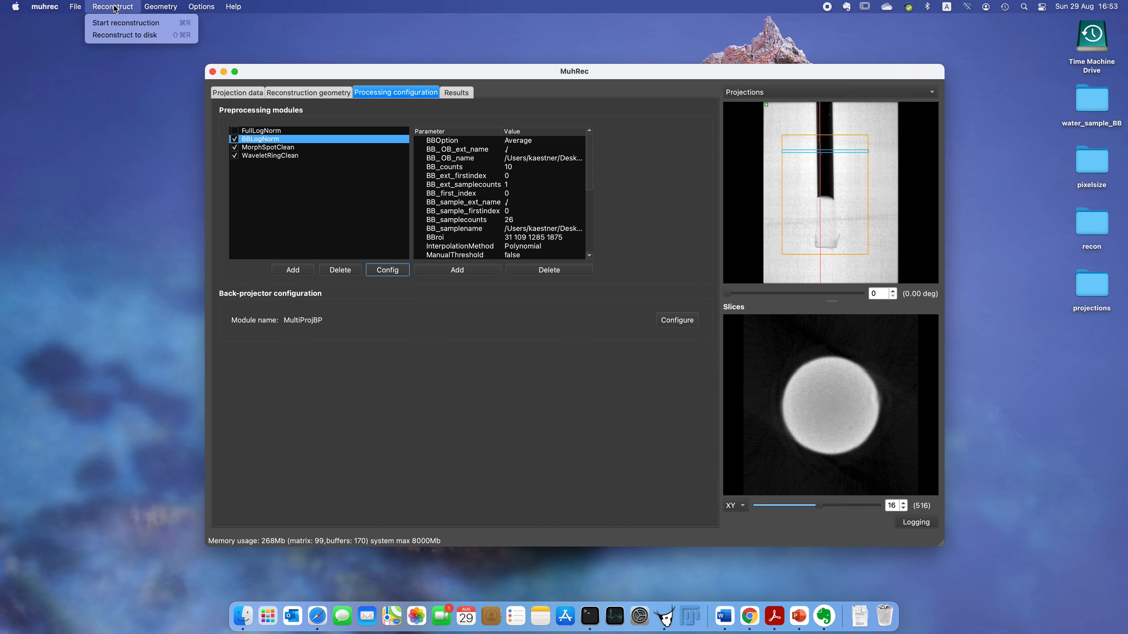
pyautogui.click(114, 23)
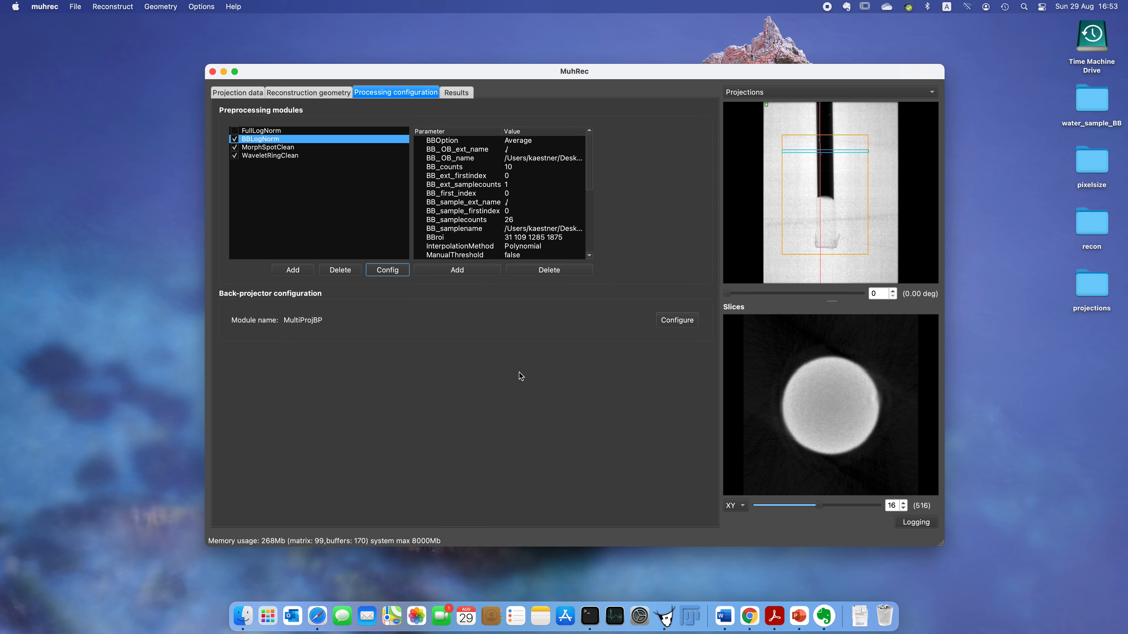
pyautogui.press('super+r')
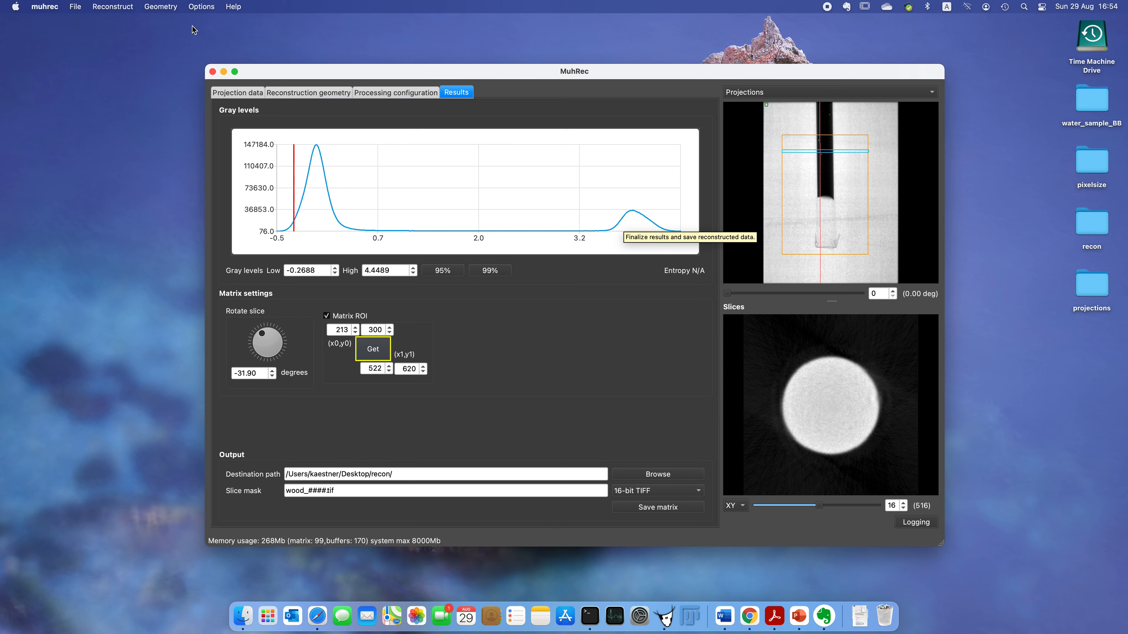
pyautogui.click(166, 8)
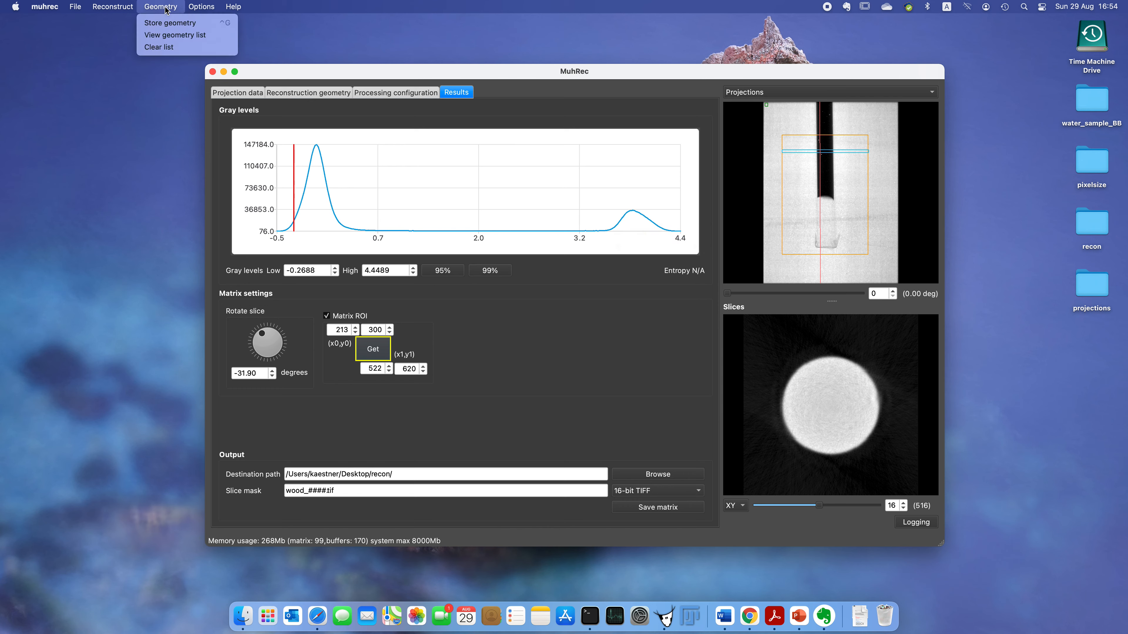
# Step: Open the stored geometry list and compare the two stored slice reconstructions, before and after the BB correction
pyautogui.click(172, 35)
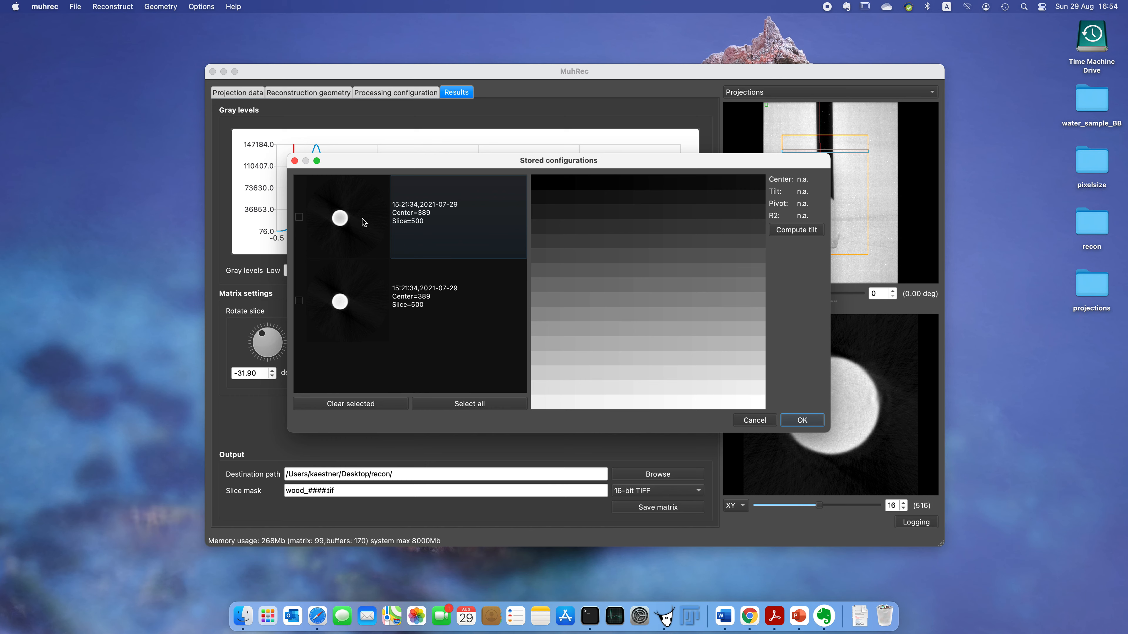
pyautogui.click(343, 218)
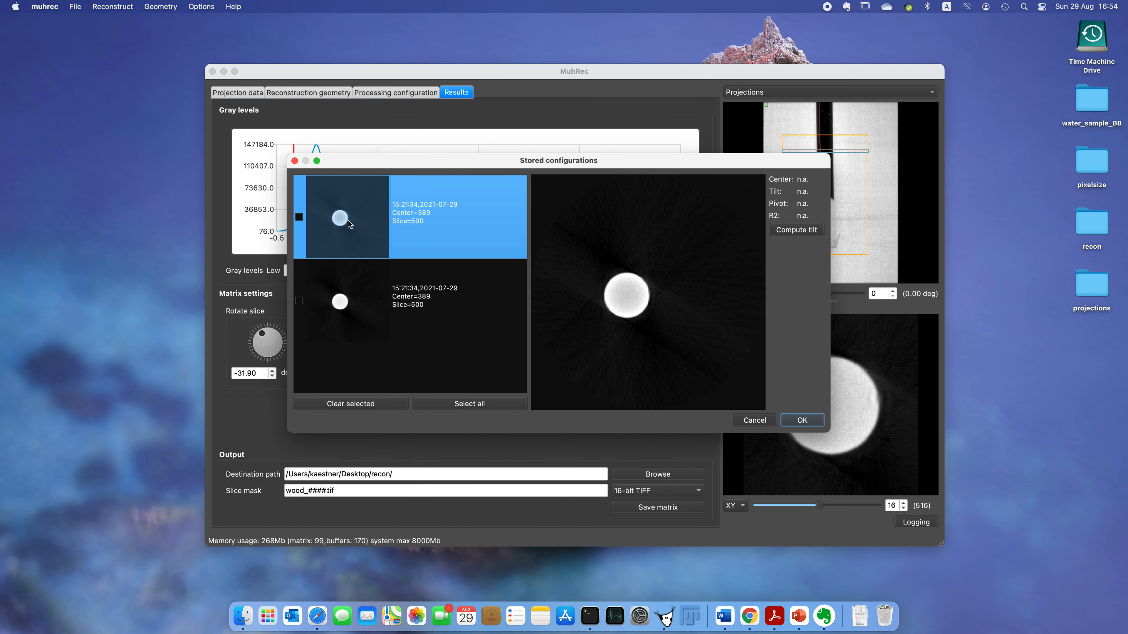
pyautogui.click(341, 302)
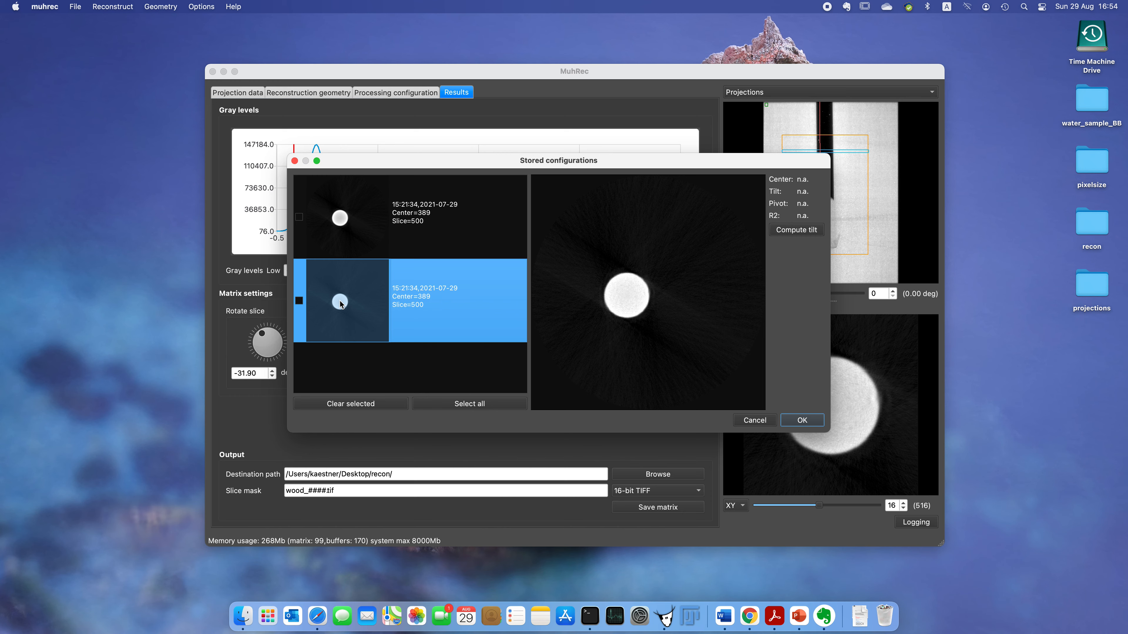
pyautogui.moveTo(624, 294); pyautogui.dragTo(660, 355)
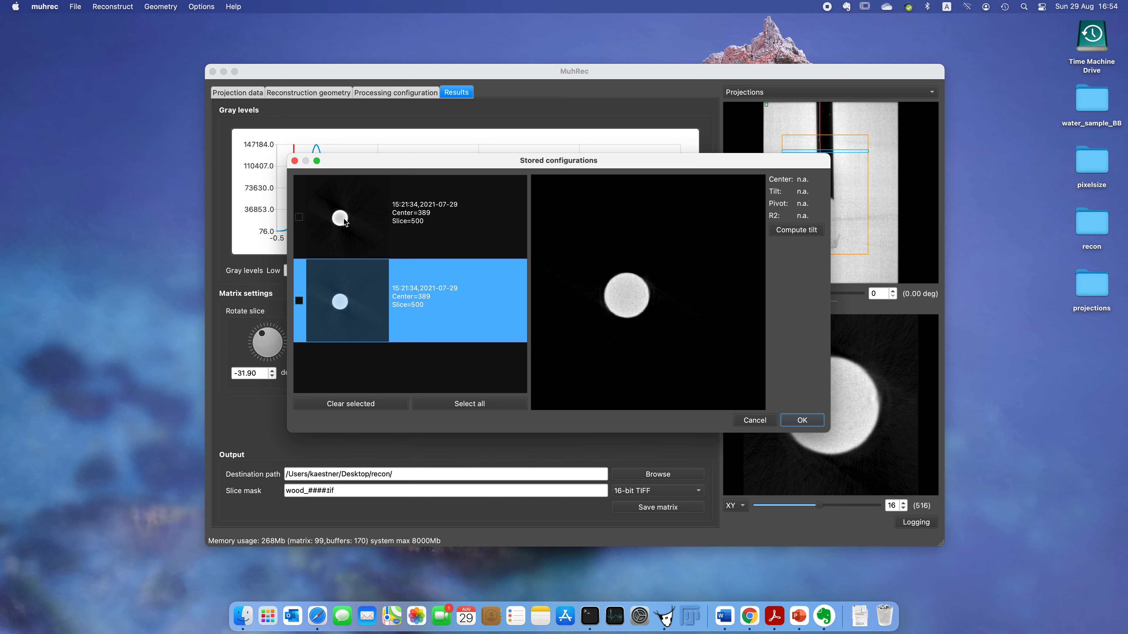
pyautogui.click(344, 218)
pyautogui.moveTo(639, 306); pyautogui.dragTo(622, 383)
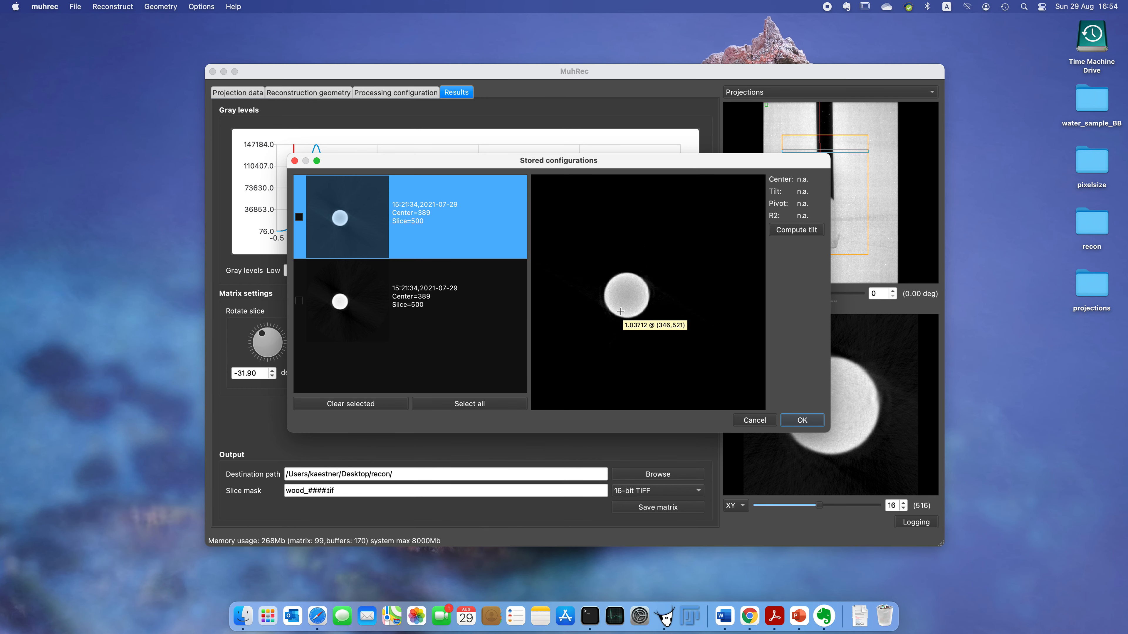
pyautogui.click(802, 421)
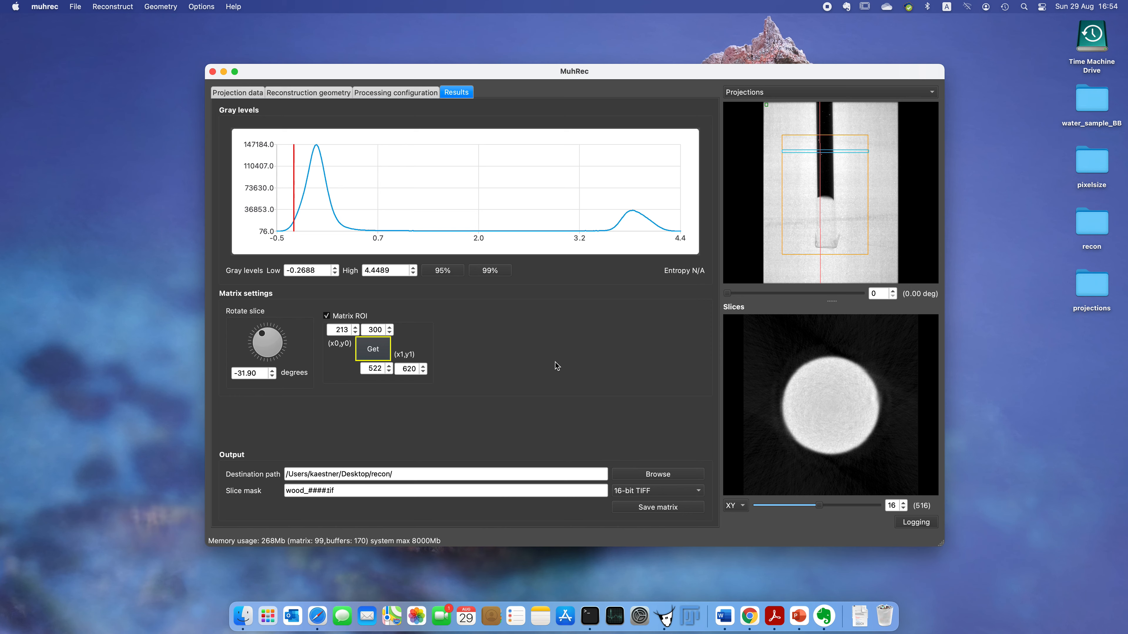